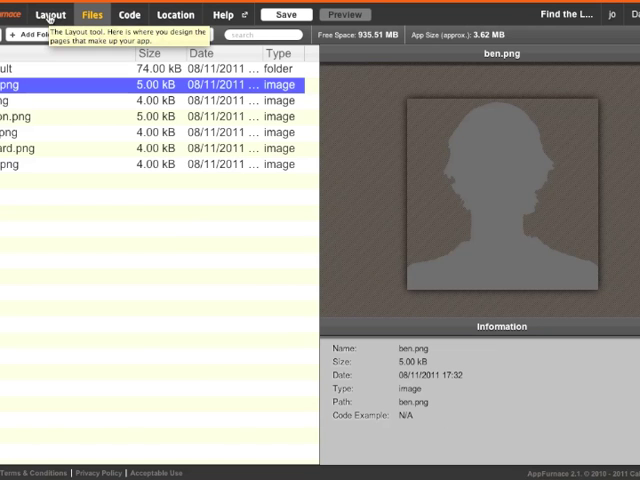
Place a 'Find the Lady' rich-text title with subtitle and a Scan Code scanner on Page 1
{"action": "left_click", "coordinate": [50, 15]}
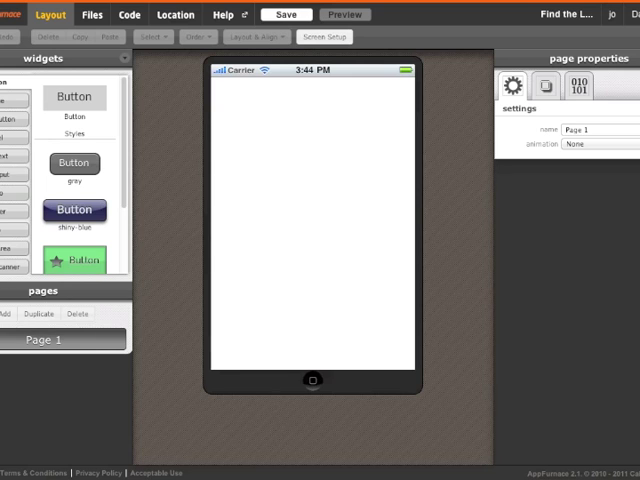
{"action": "left_click", "coordinate": [14, 155]}
{"action": "left_click_drag", "start_coordinate": [72, 115], "coordinate": [263, 133]}
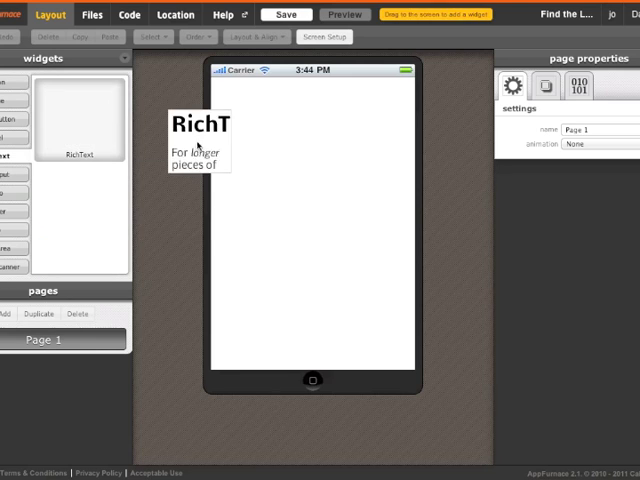
{"action": "left_click", "coordinate": [263, 133]}
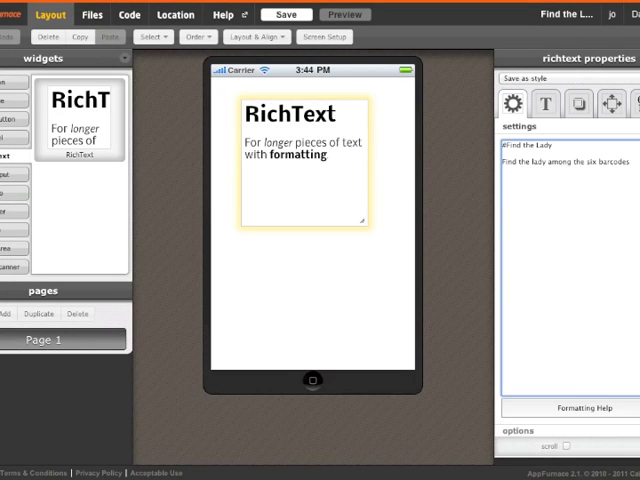
{"action": "left_click", "coordinate": [345, 254]}
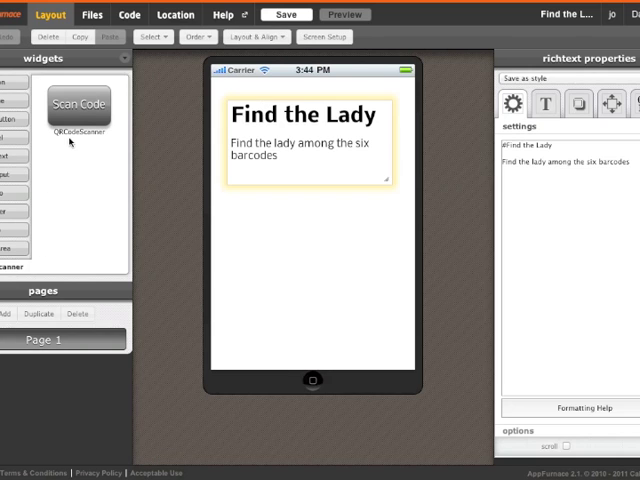
{"action": "mouse_move", "coordinate": [78, 103]}
{"action": "left_mouse_down"}
{"action": "mouse_move", "coordinate": [192, 190]}
{"action": "mouse_move", "coordinate": [311, 297]}
{"action": "left_mouse_up"}
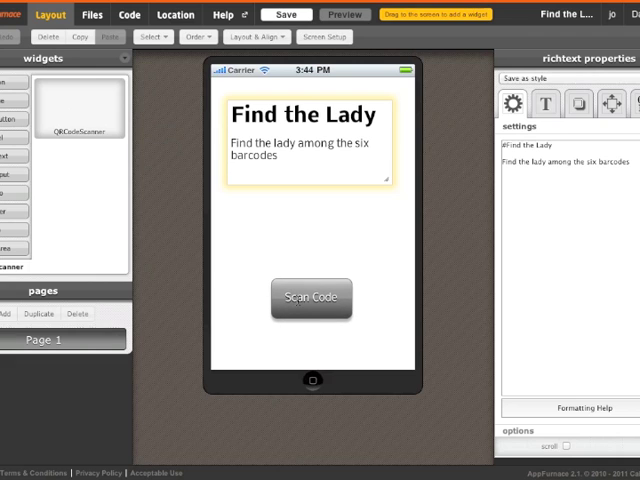
{"action": "left_click", "coordinate": [300, 300]}
Add a second page and rename it from Page 2 to 'tom'
{"action": "left_click", "coordinate": [5, 314]}
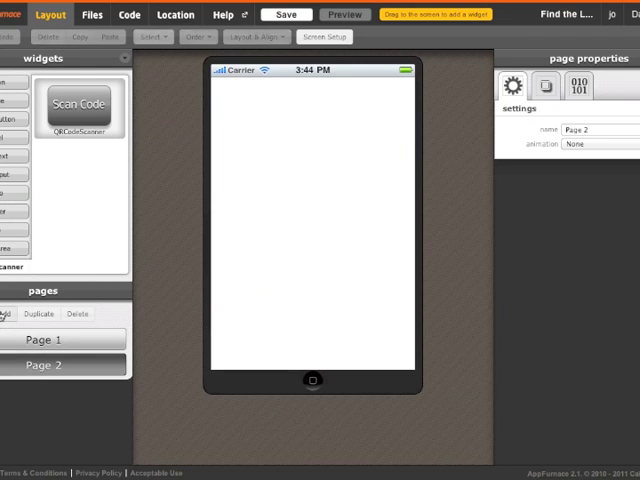
{"action": "left_click", "coordinate": [580, 129]}
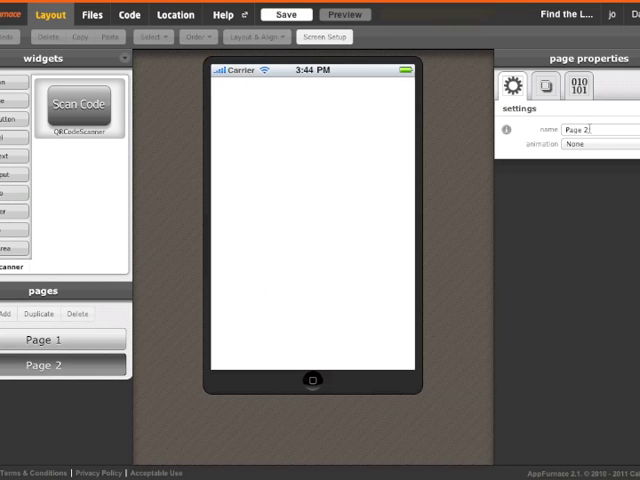
{"action": "double_click", "coordinate": [575, 129]}
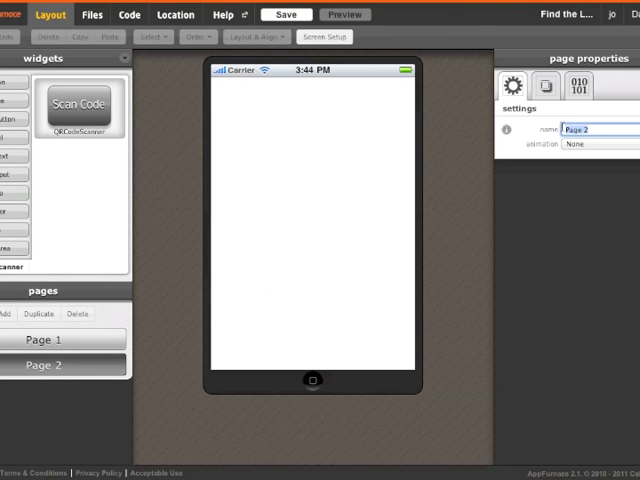
{"action": "type", "text": "tom"}
{"action": "key", "text": "Return"}
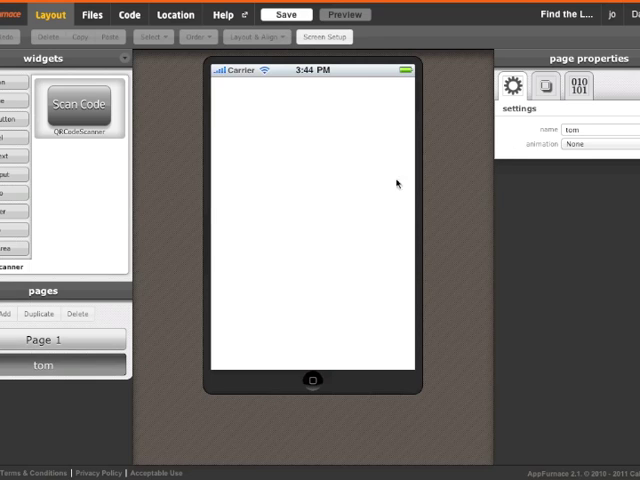
Set tom.png as the tom page background with image size set to fit
{"action": "left_click", "coordinate": [546, 88]}
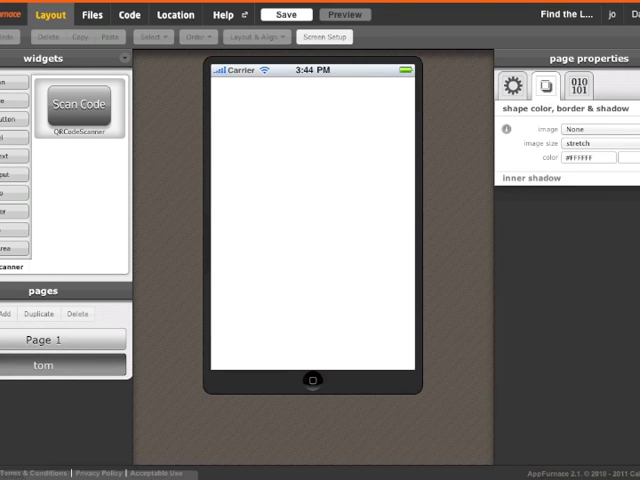
{"action": "left_click", "coordinate": [590, 129]}
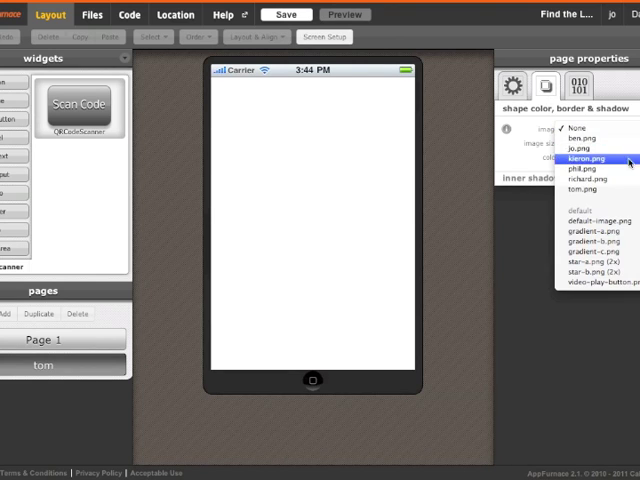
{"action": "left_click", "coordinate": [627, 196]}
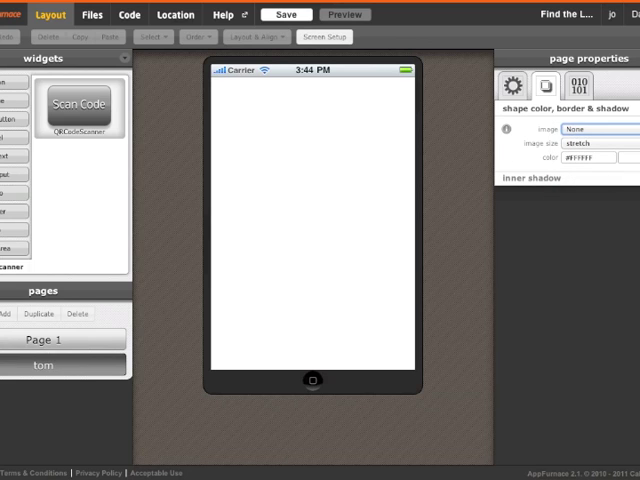
{"action": "left_click", "coordinate": [600, 129]}
{"action": "left_click", "coordinate": [582, 189]}
{"action": "left_click", "coordinate": [600, 143]}
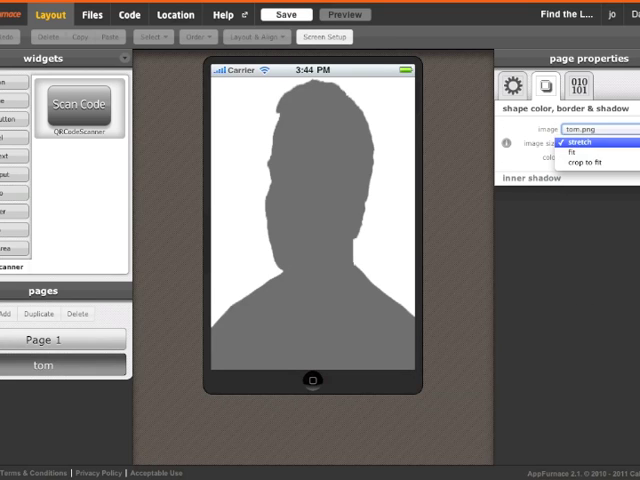
{"action": "left_click", "coordinate": [590, 152]}
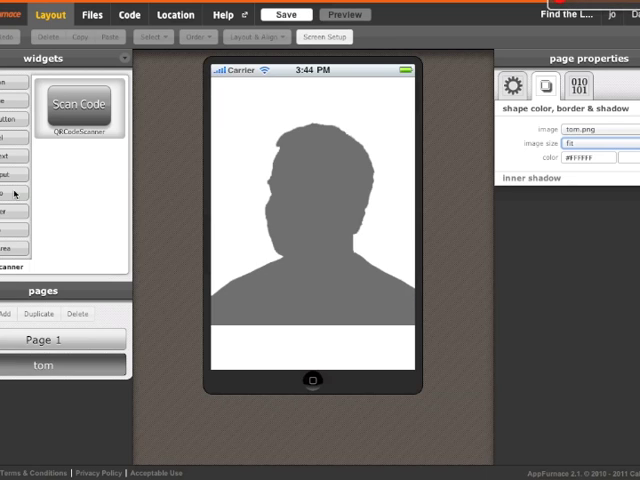
Place a shiny-blue button at the bottom of the tom page and caption it OK
{"action": "left_click", "coordinate": [8, 82]}
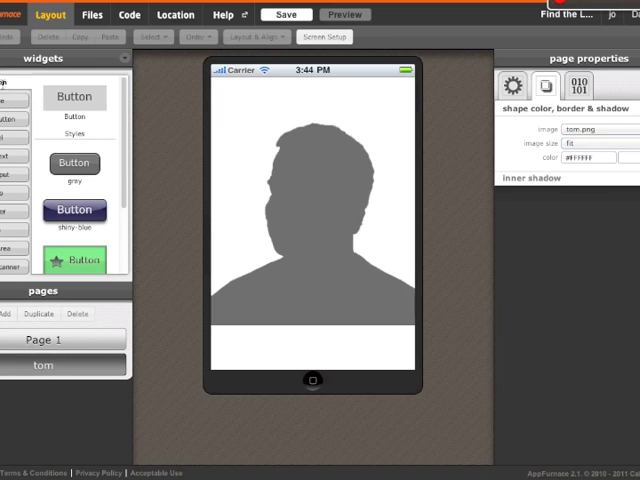
{"action": "left_click_drag", "start_coordinate": [75, 210], "coordinate": [313, 347]}
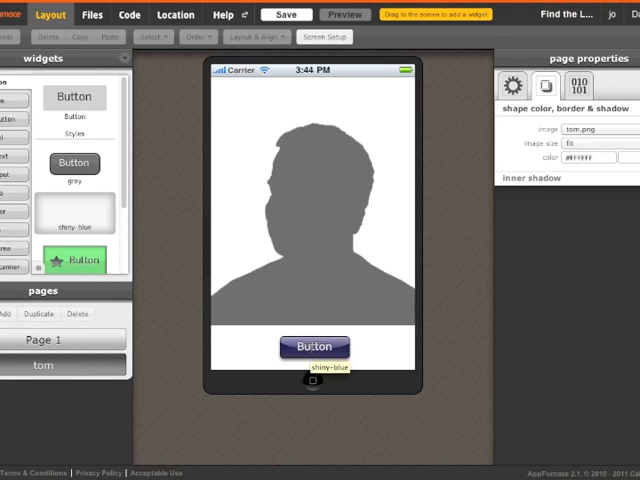
{"action": "left_click", "coordinate": [313, 347]}
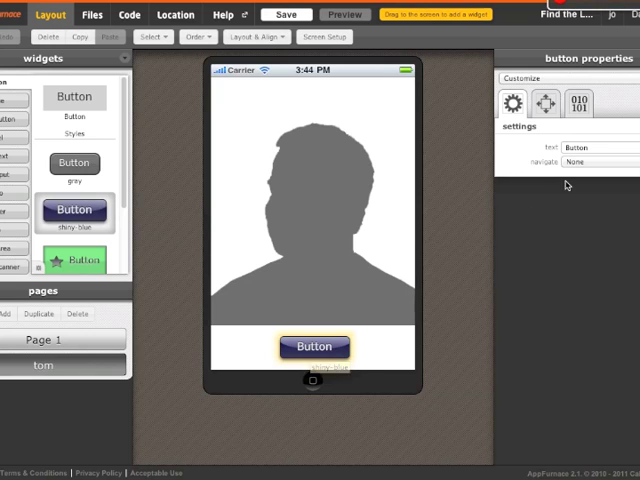
{"action": "double_click", "coordinate": [580, 147]}
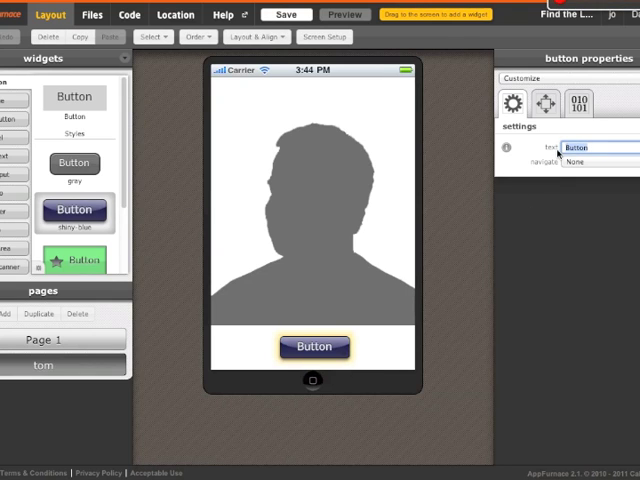
{"action": "type", "text": "OK"}
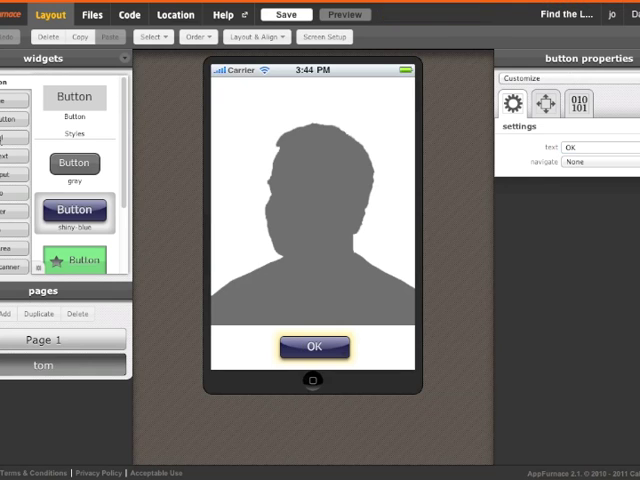
Add a page-wide text label above OK reading 'That's no lady. Keep hunting'
{"action": "left_click", "coordinate": [5, 138]}
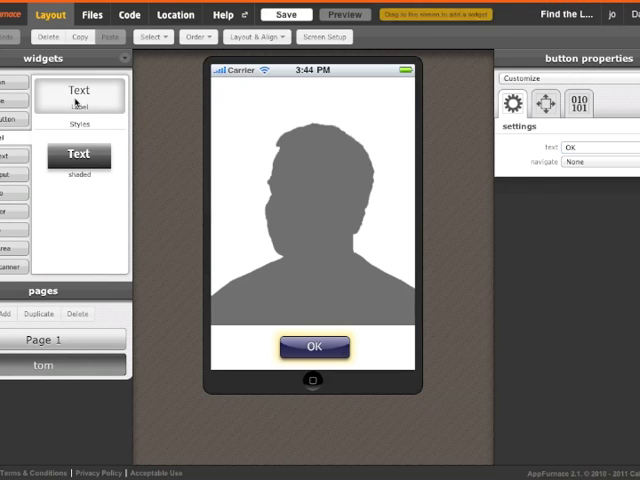
{"action": "left_click_drag", "start_coordinate": [79, 92], "coordinate": [258, 305]}
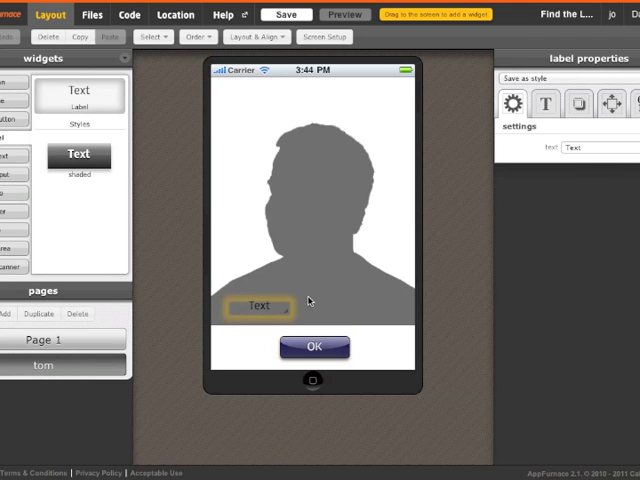
{"action": "left_click_drag", "start_coordinate": [285, 307], "coordinate": [400, 307]}
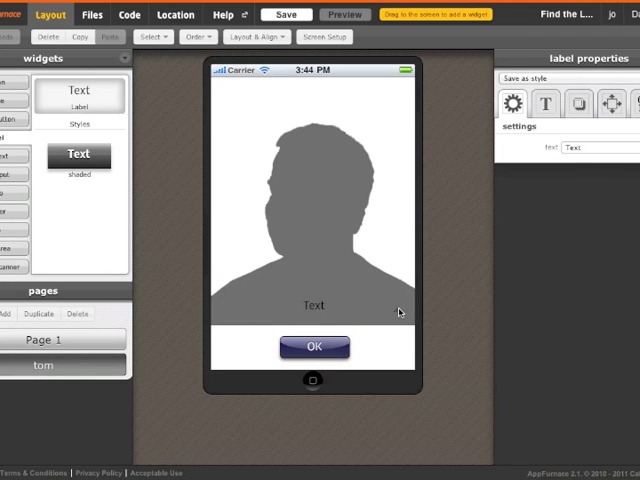
{"action": "double_click", "coordinate": [575, 147]}
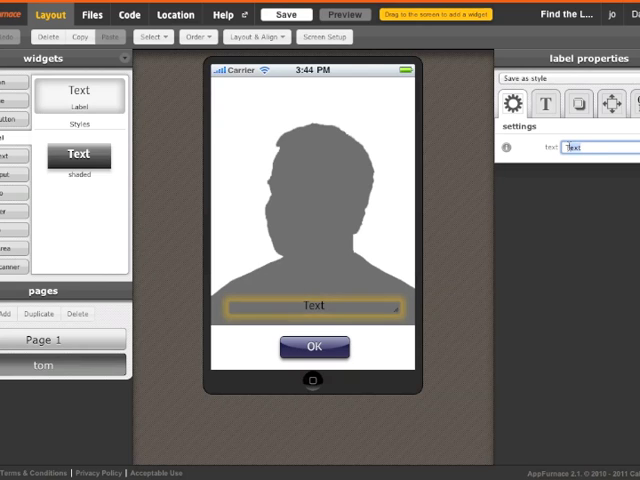
{"action": "type", "text": "That's n"}
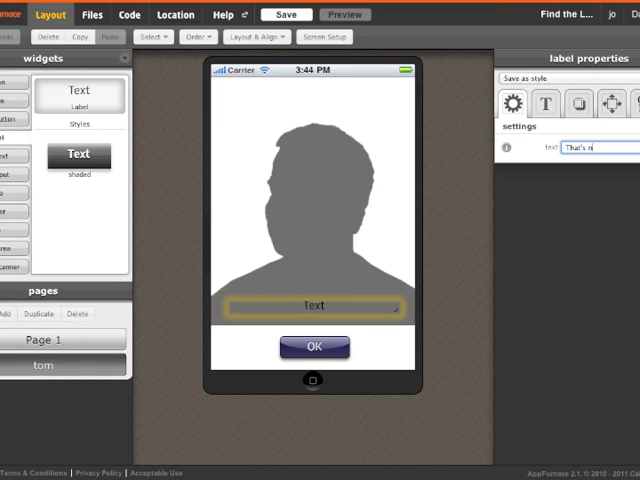
{"action": "type", "text": "o lady. K"}
{"action": "type", "text": "eep h"}
{"action": "key", "text": "Return"}
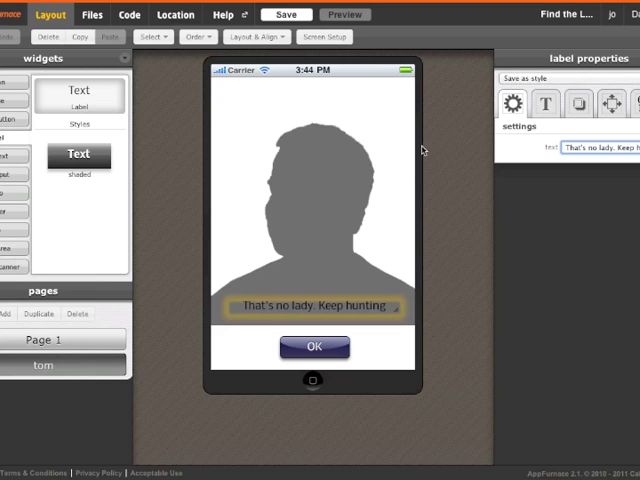
Set the tom page's OK button to navigate Back and save the project
{"action": "left_click", "coordinate": [397, 176]}
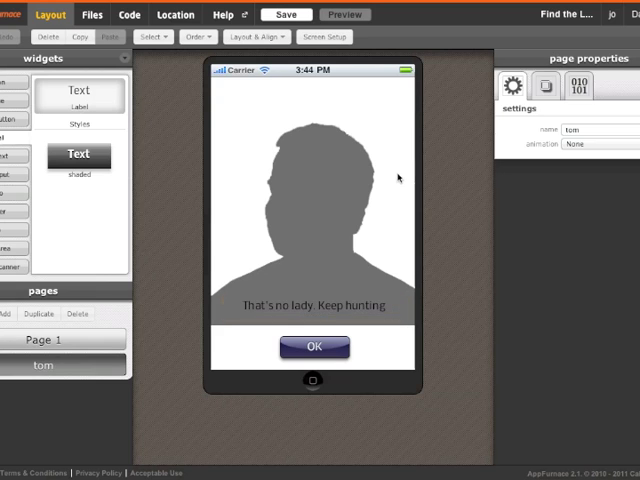
{"action": "left_click", "coordinate": [331, 342]}
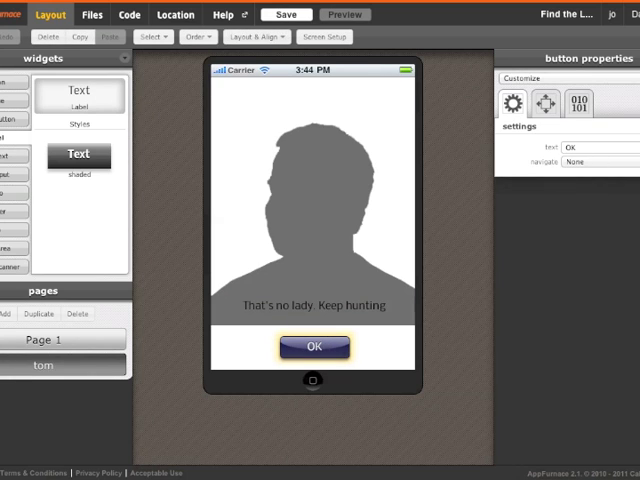
{"action": "left_click", "coordinate": [600, 161]}
{"action": "left_click", "coordinate": [595, 171]}
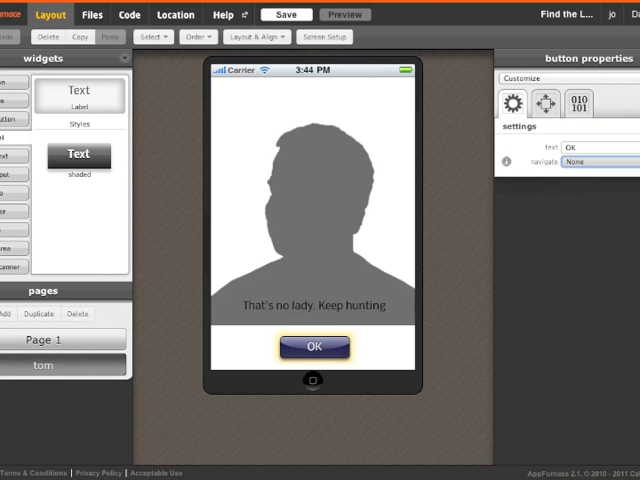
{"action": "key", "text": "ctrl+s"}
Duplicate the tom page, rename the copy ben, and give it ben.png as its image
{"action": "left_click", "coordinate": [39, 313]}
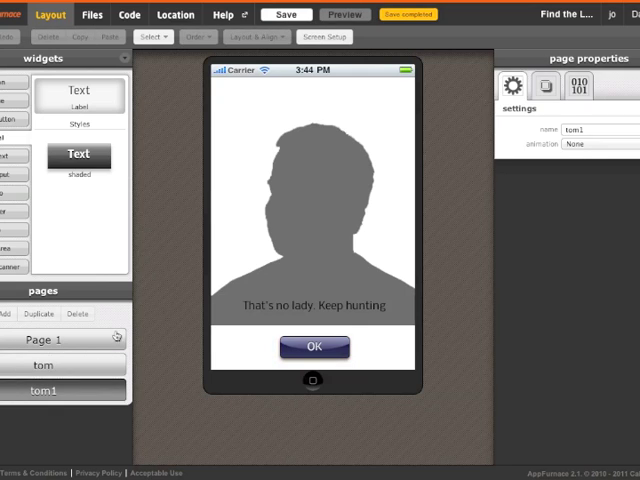
{"action": "left_click", "coordinate": [592, 129]}
{"action": "left_click_drag", "start_coordinate": [592, 129], "coordinate": [556, 129]}
{"action": "type", "text": "ben"}
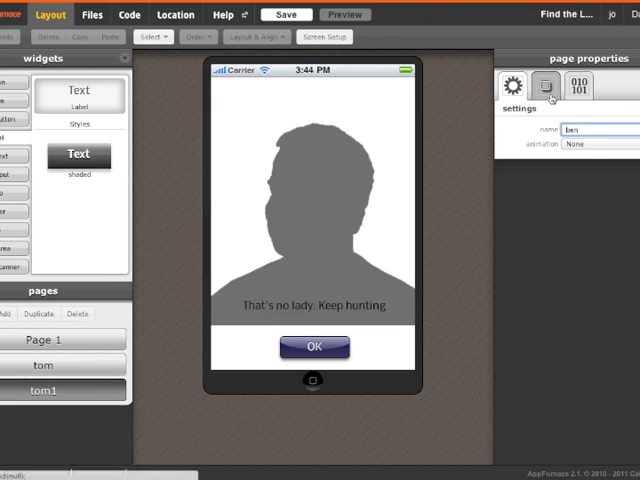
{"action": "left_click", "coordinate": [546, 88]}
{"action": "left_click", "coordinate": [590, 129]}
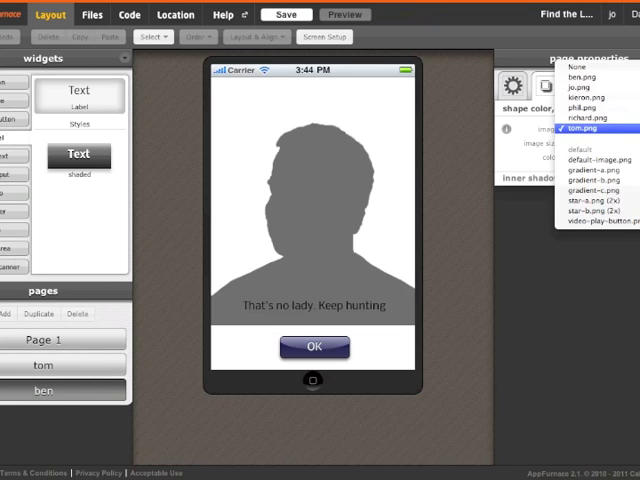
{"action": "left_click", "coordinate": [621, 79]}
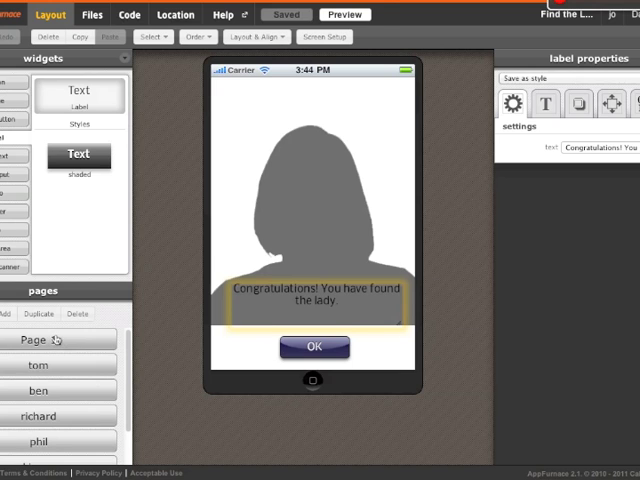
{"action": "left_click", "coordinate": [61, 344]}
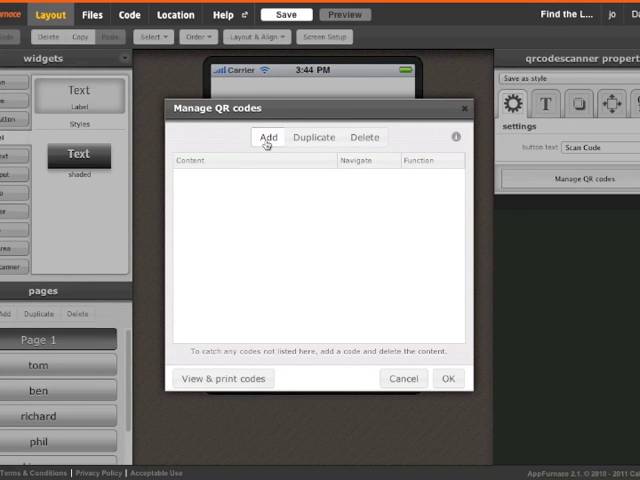
{"action": "left_click", "coordinate": [268, 137]}
{"action": "double_click", "coordinate": [244, 175]}
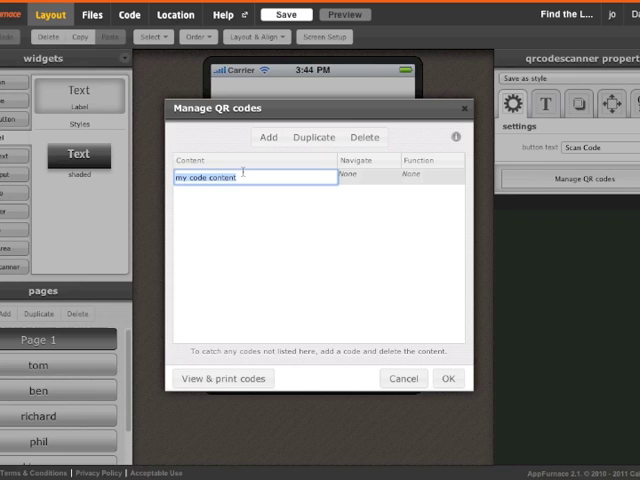
{"action": "type", "text": "www.appf"}
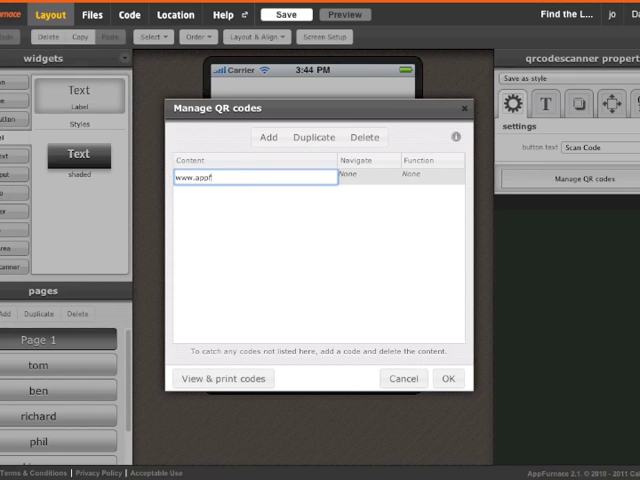
{"action": "type", "text": "urnace.com?"}
{"action": "type", "text": "tom"}
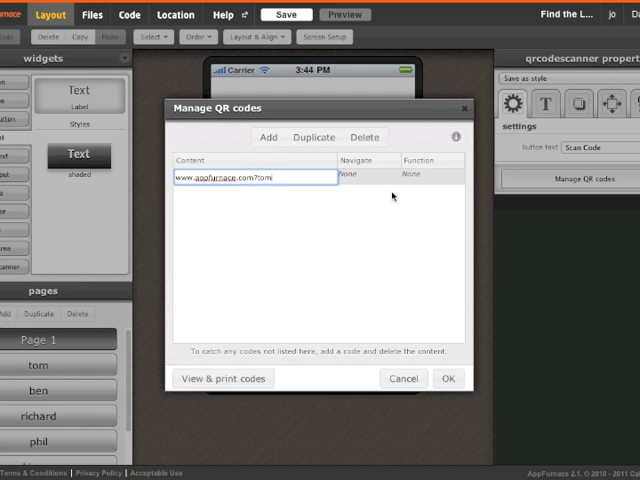
{"action": "left_click", "coordinate": [378, 175]}
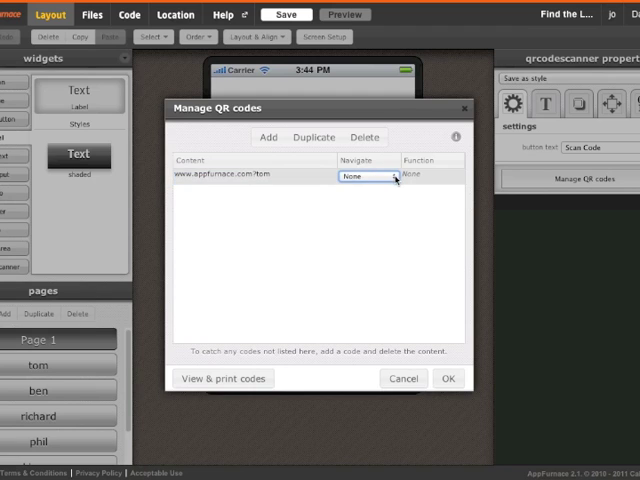
{"action": "left_click", "coordinate": [396, 178]}
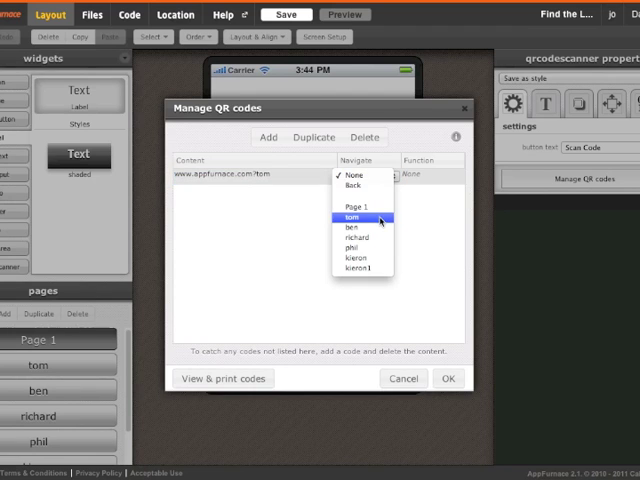
{"action": "left_click", "coordinate": [380, 218]}
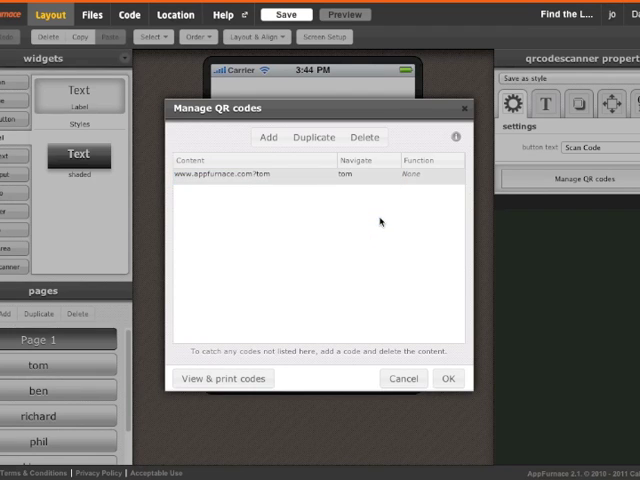
{"action": "left_click", "coordinate": [313, 137]}
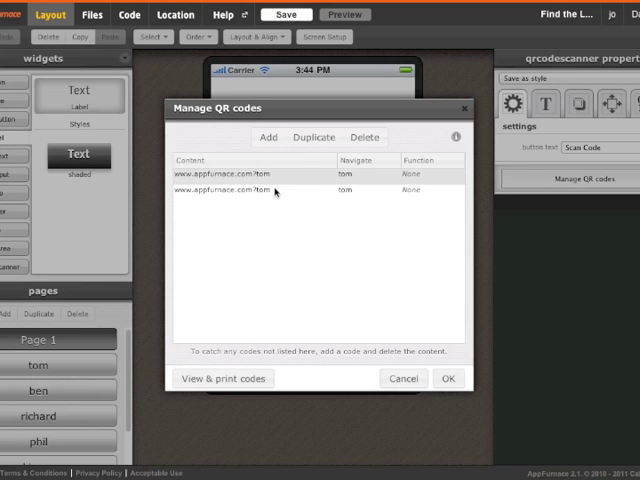
{"action": "double_click", "coordinate": [240, 189]}
{"action": "key", "text": "BackSpace"}
{"action": "type", "text": "ben"}
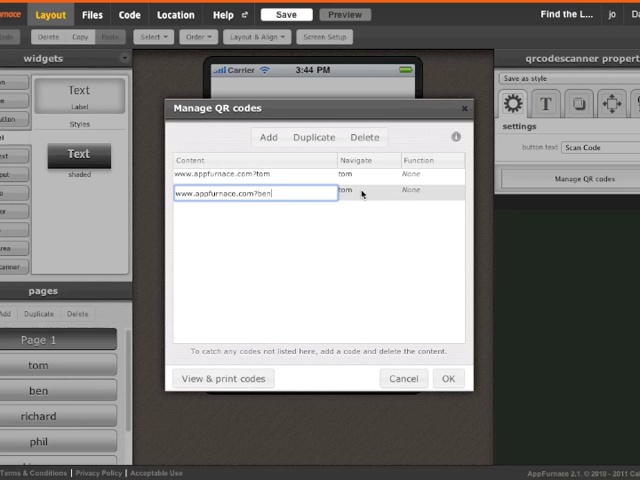
Point the ben code at the ben page, complete codes through jo, and confirm the list
{"action": "left_click", "coordinate": [360, 192]}
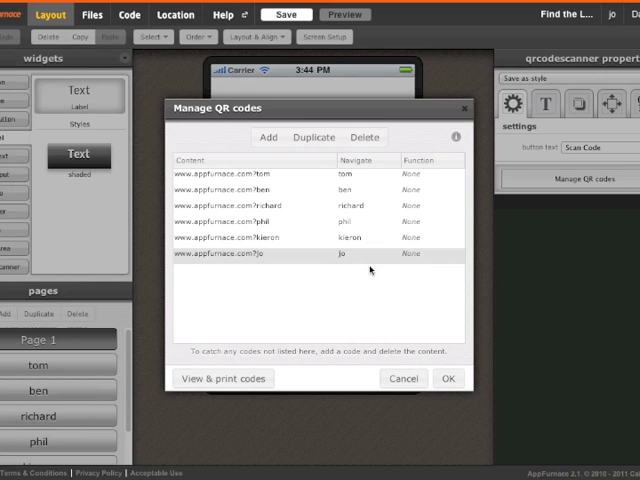
{"action": "left_click", "coordinate": [452, 380]}
Save, open Preview, and simulate scanning ben's code, which shows the no-lady message
{"action": "left_click", "coordinate": [286, 14]}
{"action": "left_click", "coordinate": [344, 14]}
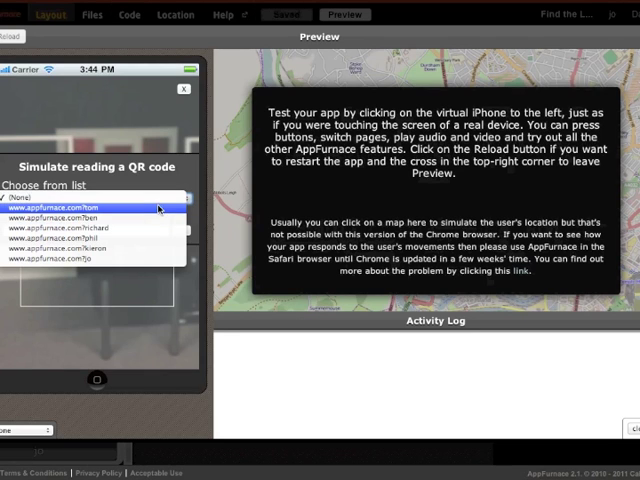
{"action": "left_click", "coordinate": [157, 219]}
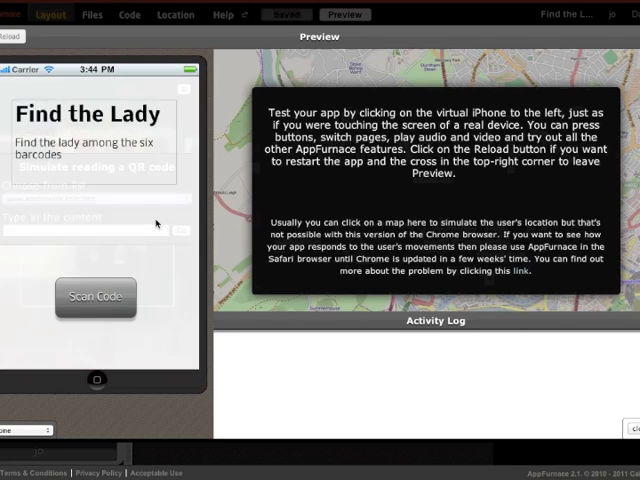
{"action": "left_click", "coordinate": [97, 346]}
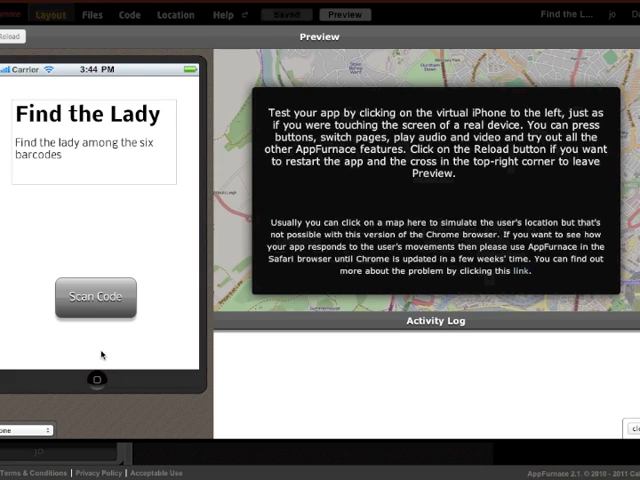
Simulate scanning richard's code in preview and dismiss its no-lady message
{"action": "left_click", "coordinate": [107, 296]}
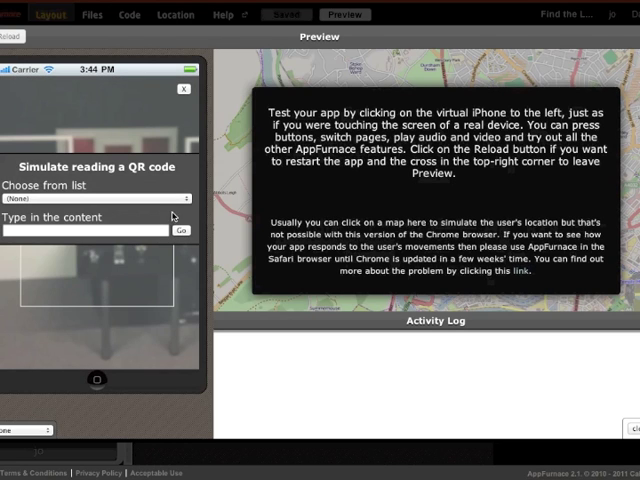
{"action": "left_click", "coordinate": [189, 201]}
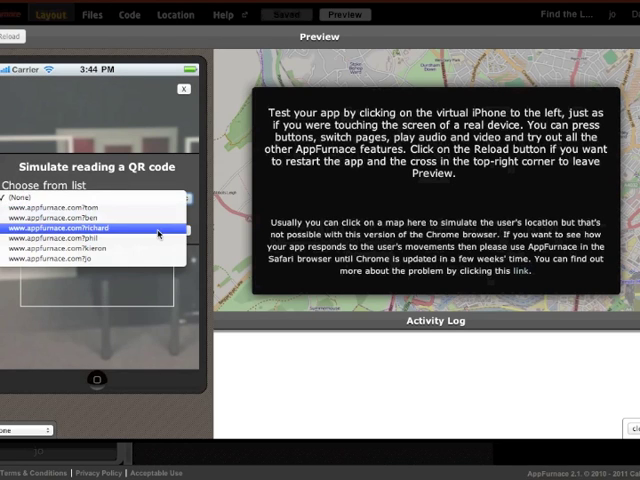
{"action": "left_click", "coordinate": [100, 228]}
{"action": "left_click", "coordinate": [180, 231]}
{"action": "left_click", "coordinate": [97, 346]}
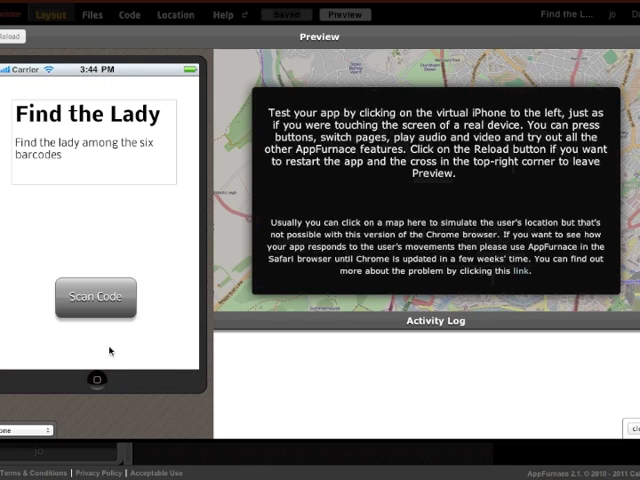
Simulate scanning jo's code, which opens the found-the-lady page
{"action": "left_click", "coordinate": [107, 296]}
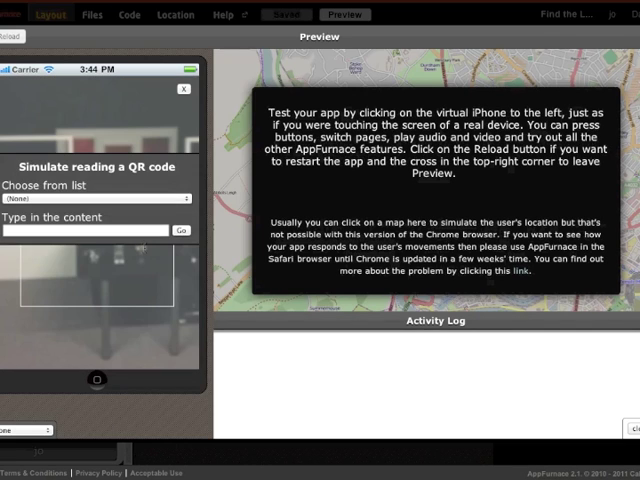
{"action": "left_click", "coordinate": [188, 197]}
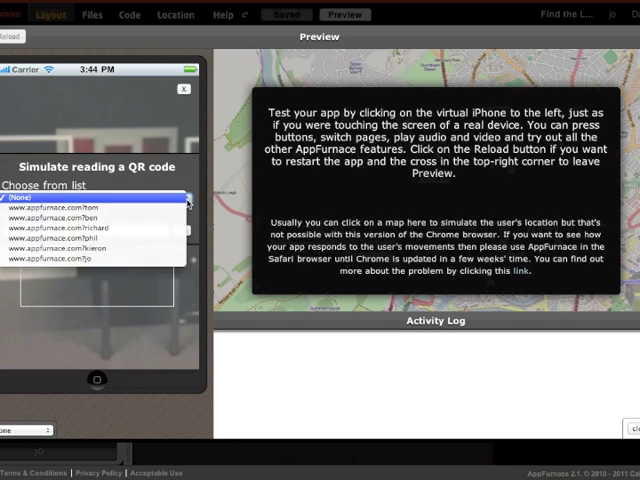
{"action": "left_click", "coordinate": [139, 261]}
{"action": "left_click", "coordinate": [180, 231]}
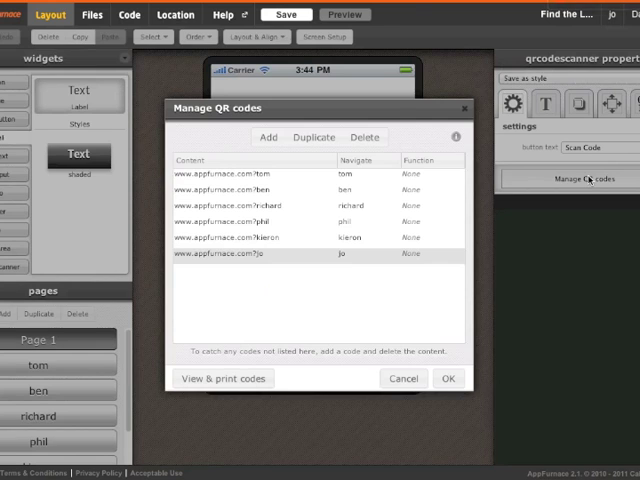
Open the View & print codes sheet listing all six labelled QR codes
{"action": "left_click", "coordinate": [238, 380]}
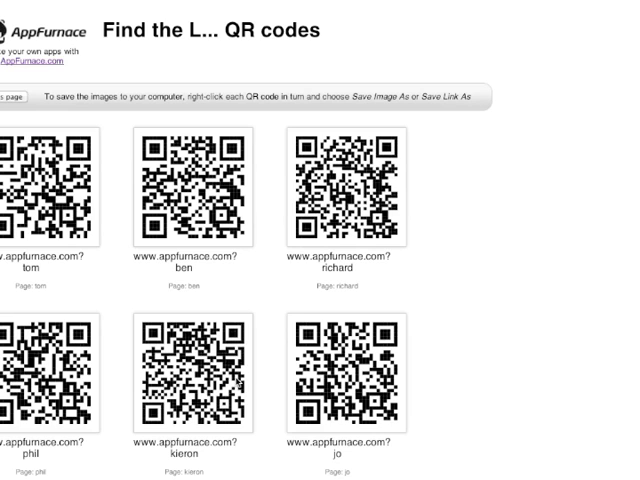